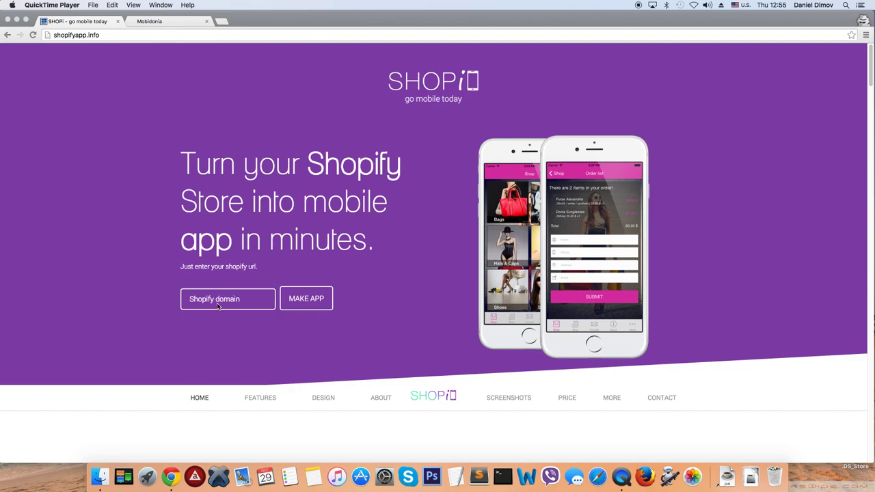
Open the Mobidonia store's Collections page and select its base domain in the address bar.
left_click(163, 22)
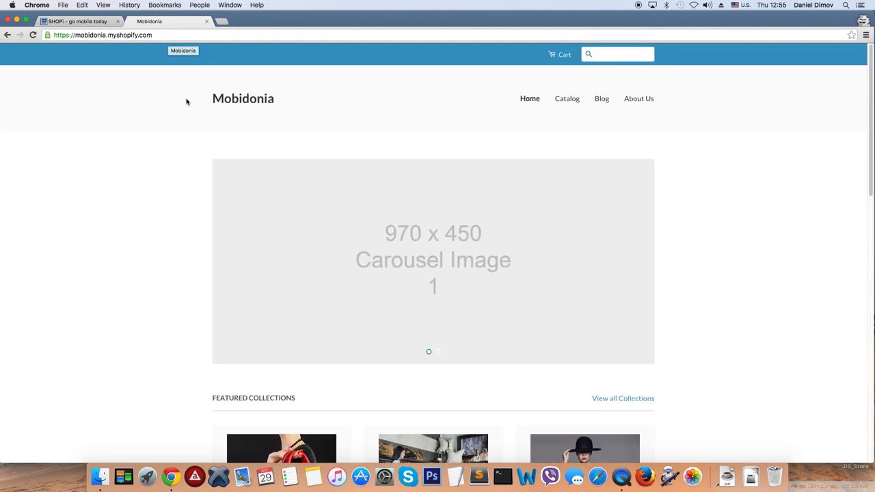
scroll(427, 144, "down", 1)
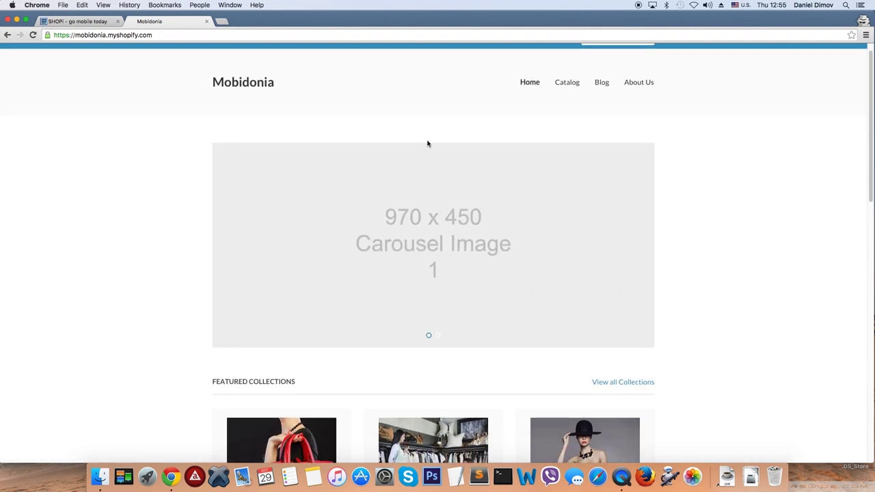
left_click(621, 382)
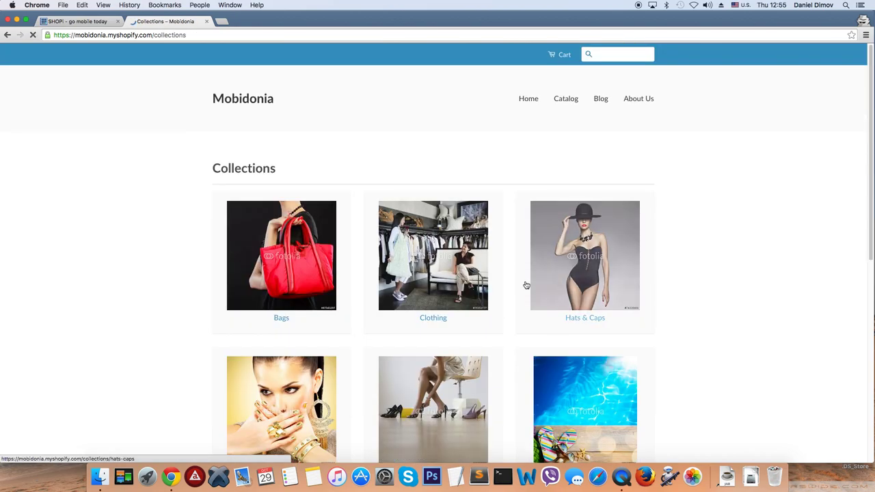
scroll(527, 284, "down", 2)
scroll(496, 263, "down", 3)
scroll(371, 211, "up", 3)
scroll(316, 171, "up", 1)
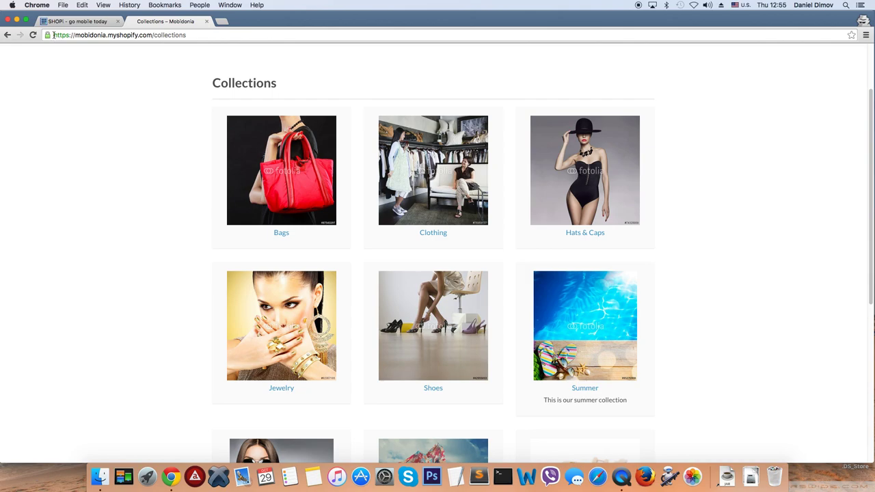
left_click_drag(53, 35, 154, 35)
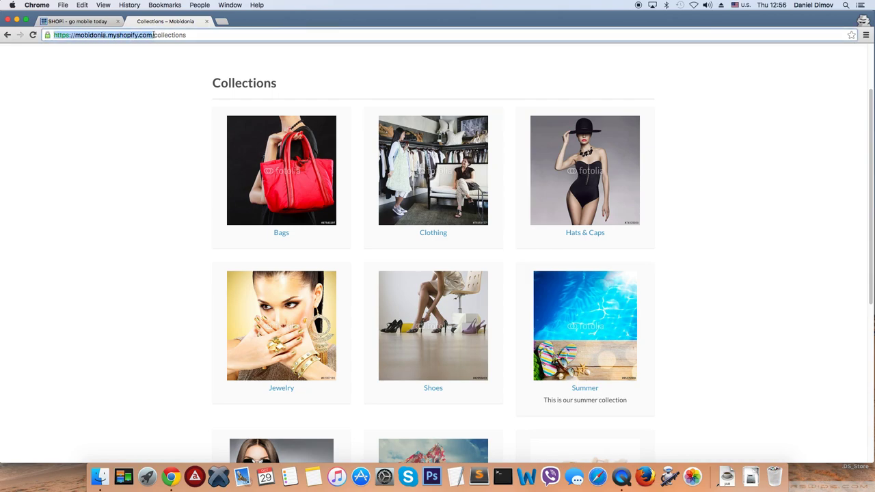
Paste mobidonia.myshopify.com into SHOPi's Shopify domain field and build the app.
left_click(75, 22)
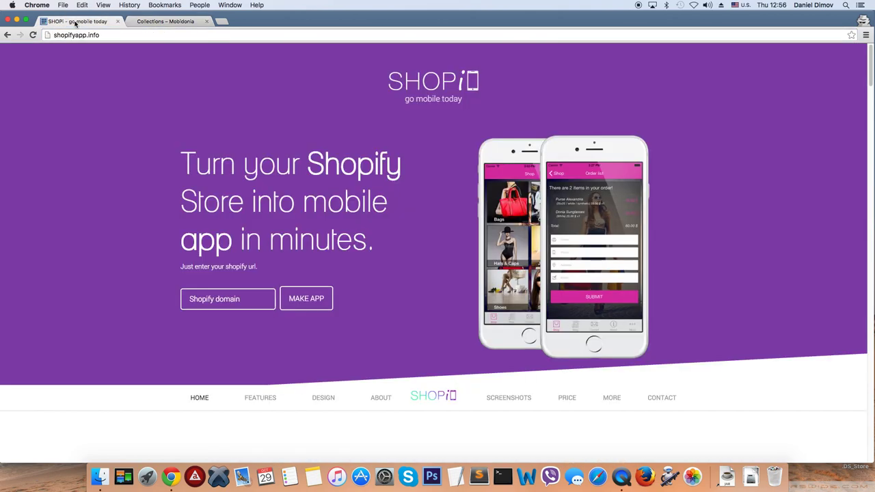
left_click(227, 299)
key("super+v")
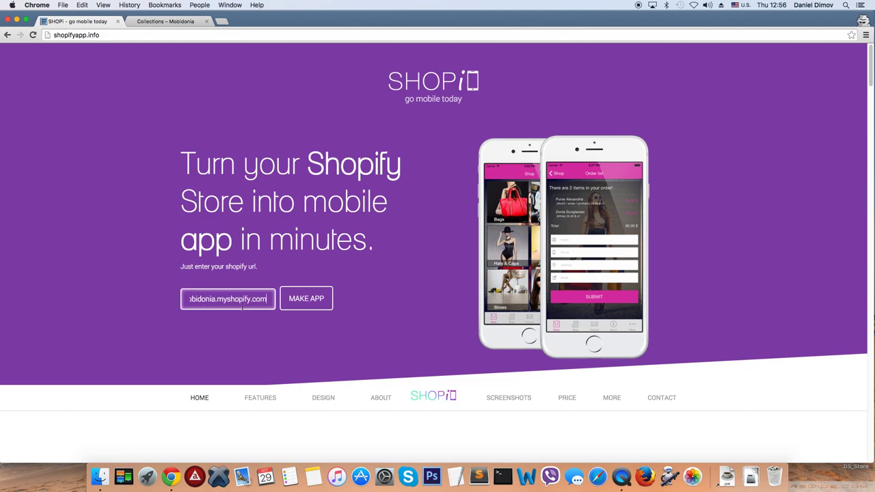
left_click(305, 303)
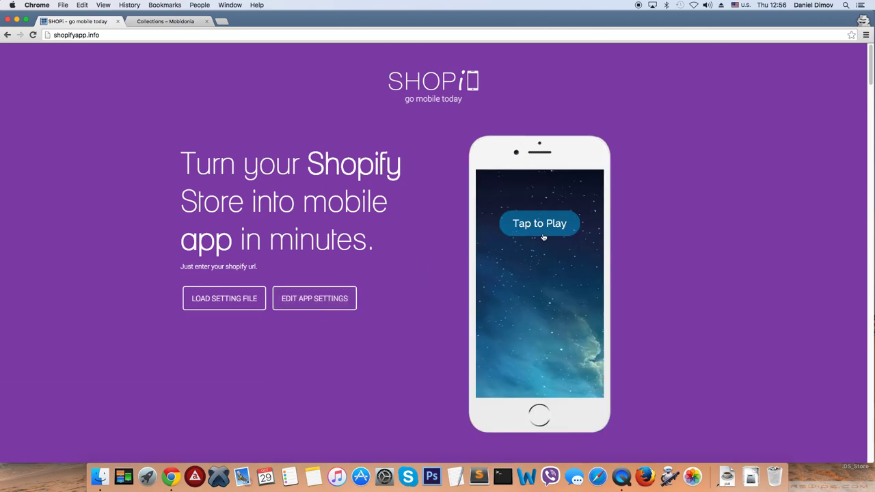
Start the phone preview and let it boot to the Shop, Blog, Contact home screen.
left_click(539, 228)
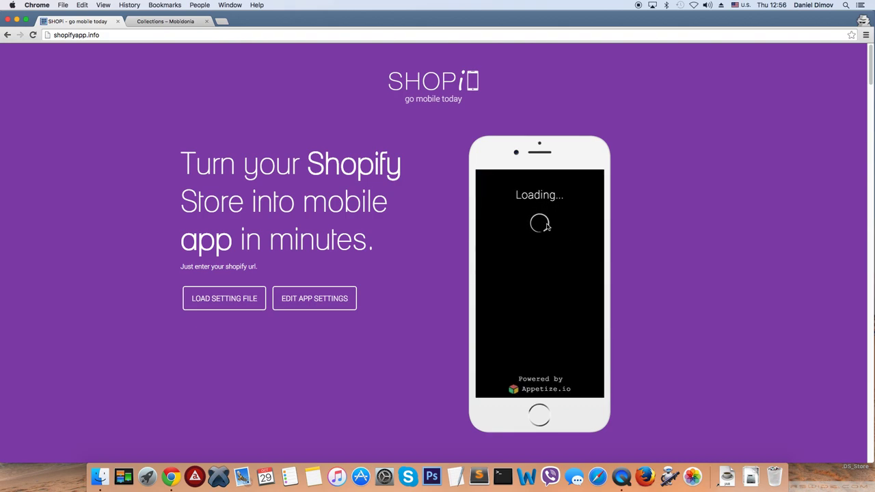
scroll(611, 209, "down", 5)
scroll(610, 209, "up", 2)
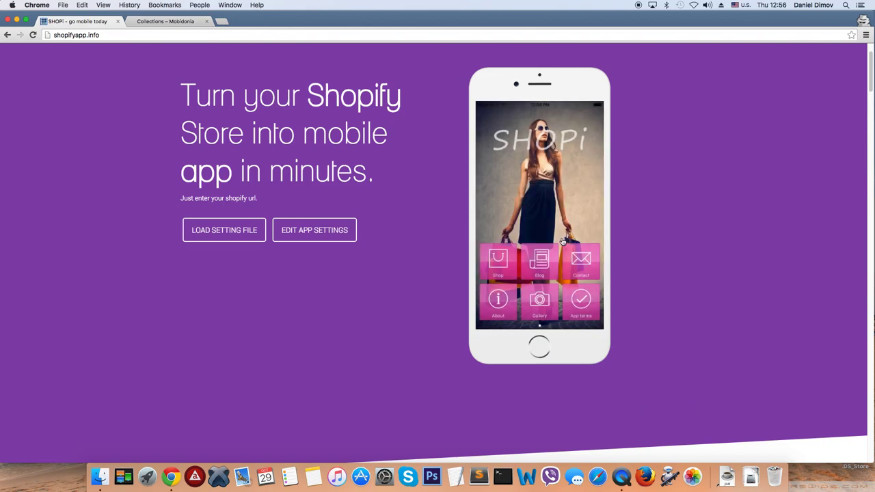
Add Purse Alexandria from Shop > Bags to the preview app's cart at 35.00 $.
left_click(501, 263)
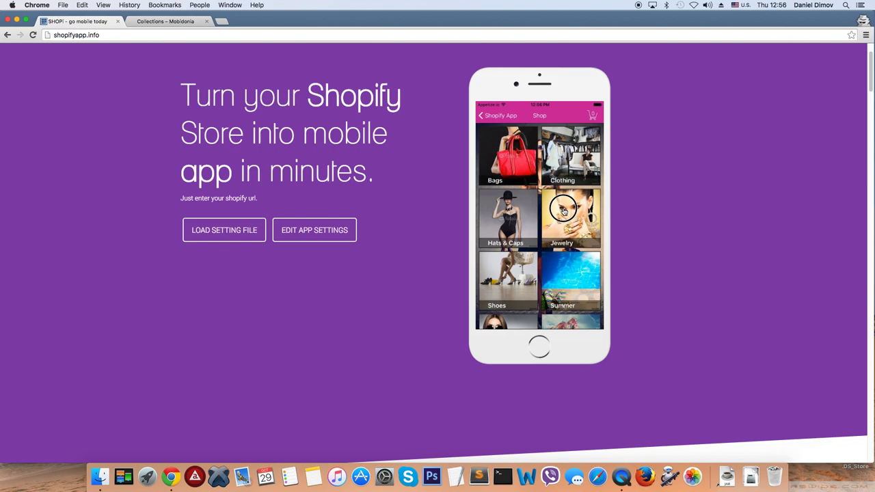
scroll(539, 225, "down", 3)
scroll(519, 178, "up", 3)
left_click(508, 157)
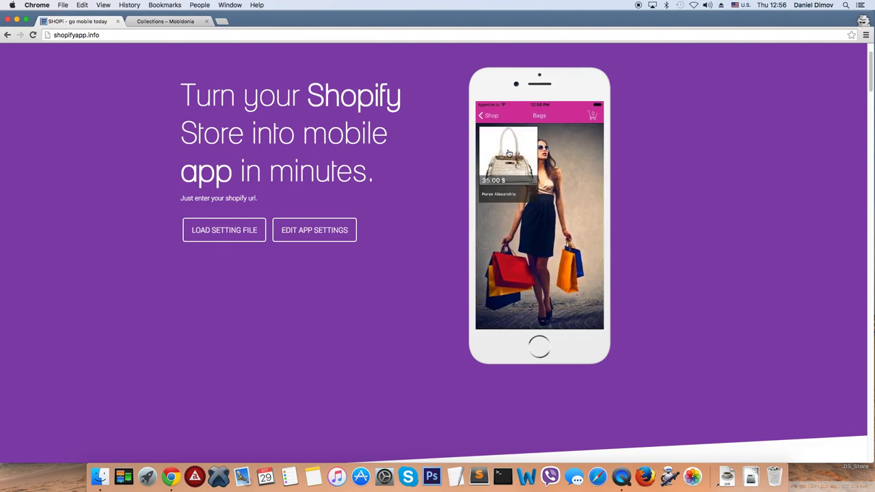
left_click(509, 153)
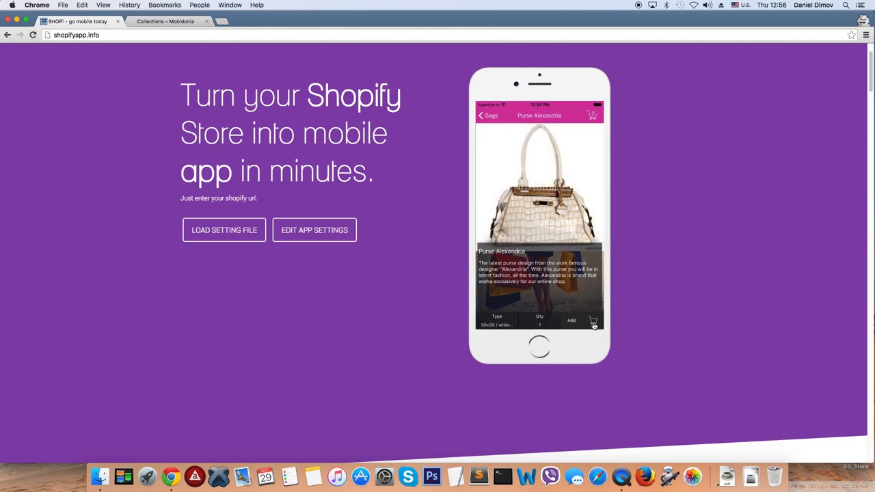
left_click(592, 118)
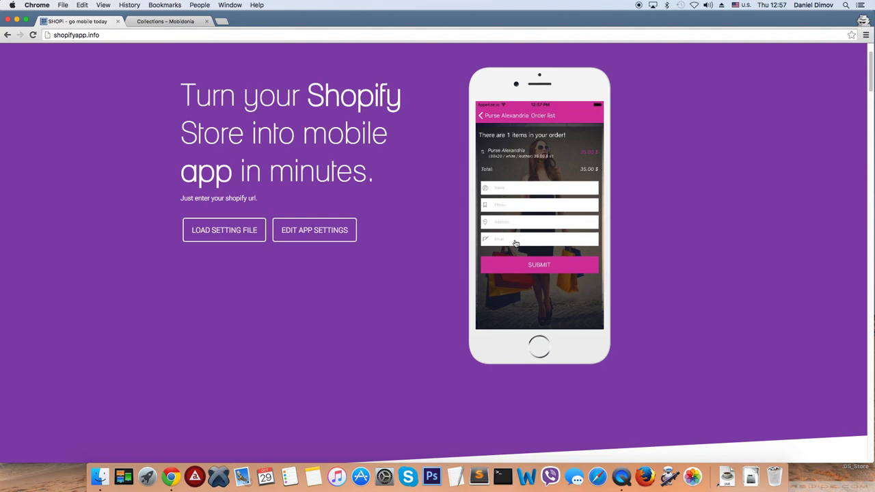
Submit the 35.00 order and scroll through the Mobidonia checkout form.
left_click(529, 267)
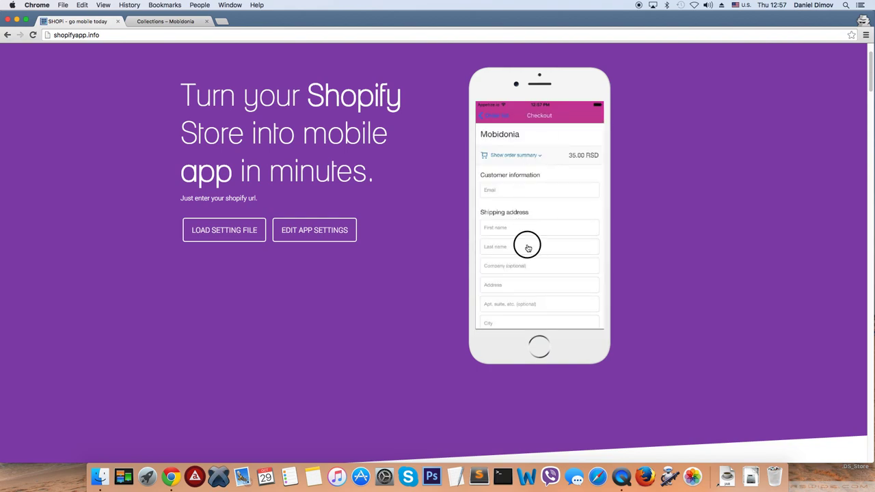
left_click_drag(524, 243, 526, 121)
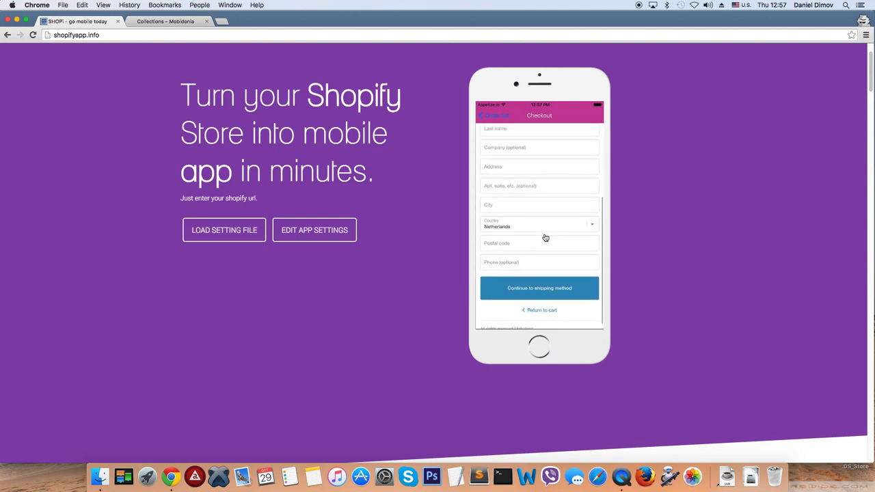
left_click_drag(526, 160, 529, 253)
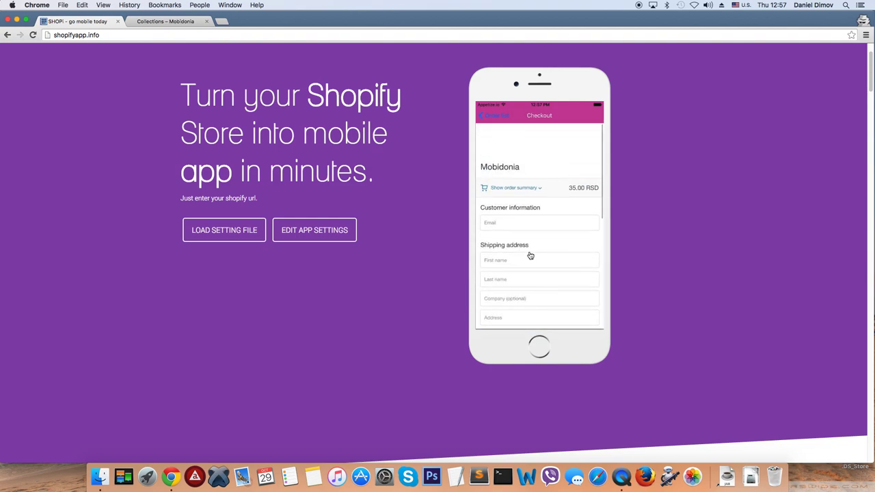
Navigate back through the order, product and Bags pages to the Shop collections grid.
left_click(492, 116)
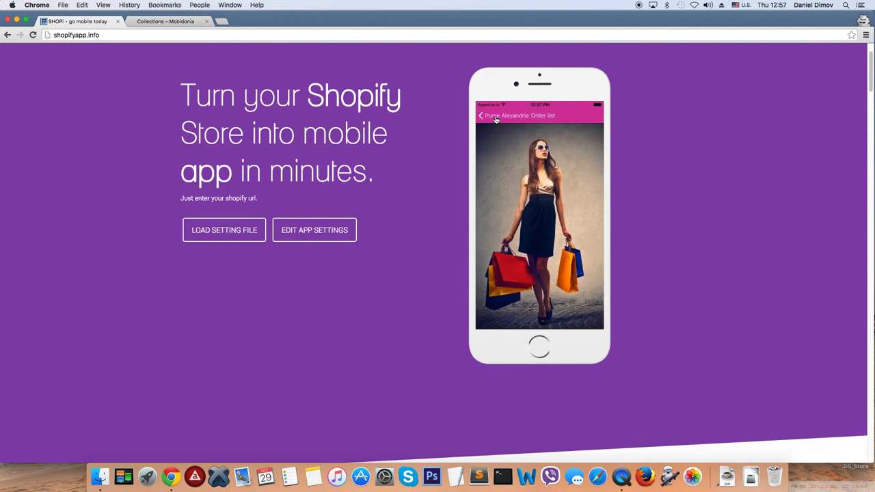
left_click(490, 117)
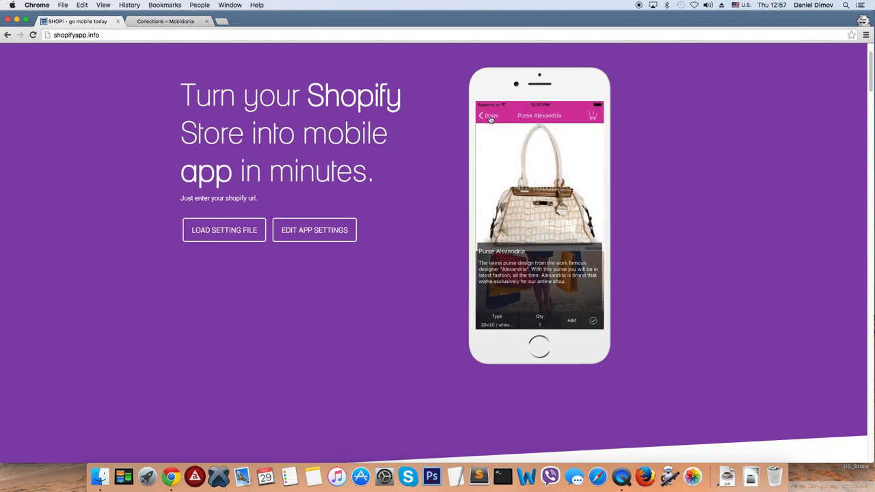
left_click(490, 116)
left_click(490, 117)
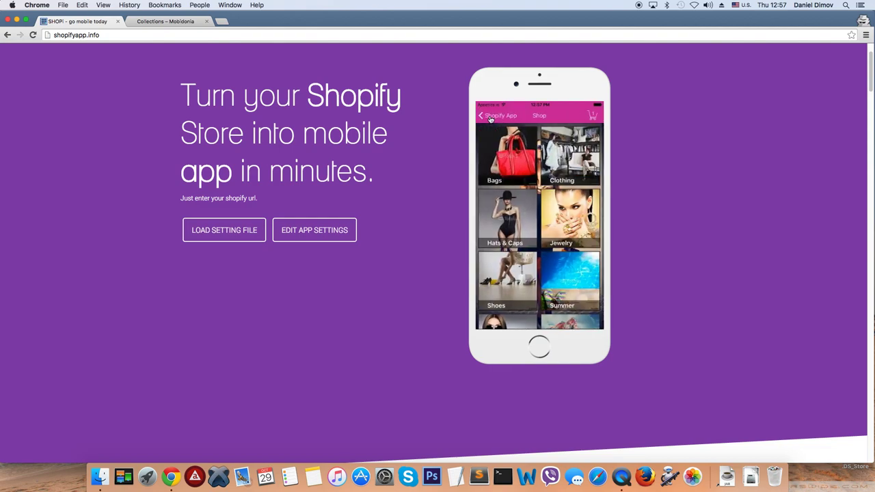
In the app settings editor's shop section, set shop_currency to Eur and tax to 18.
left_click(291, 235)
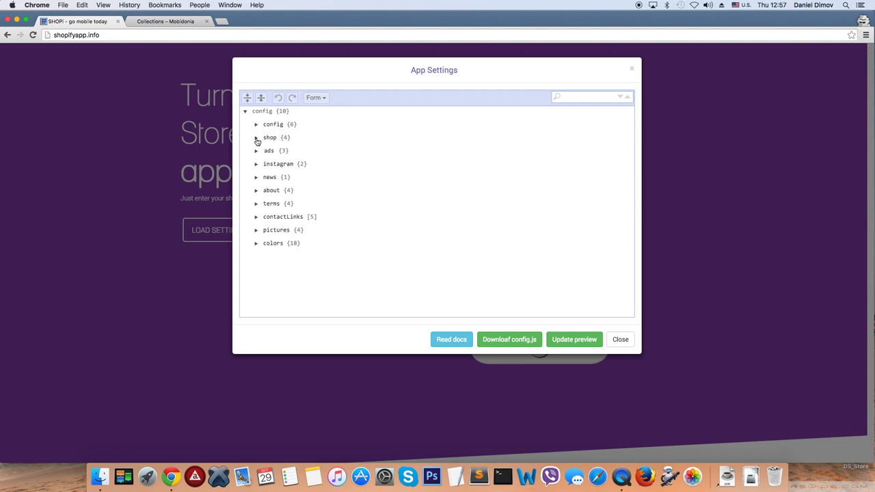
left_click(255, 138)
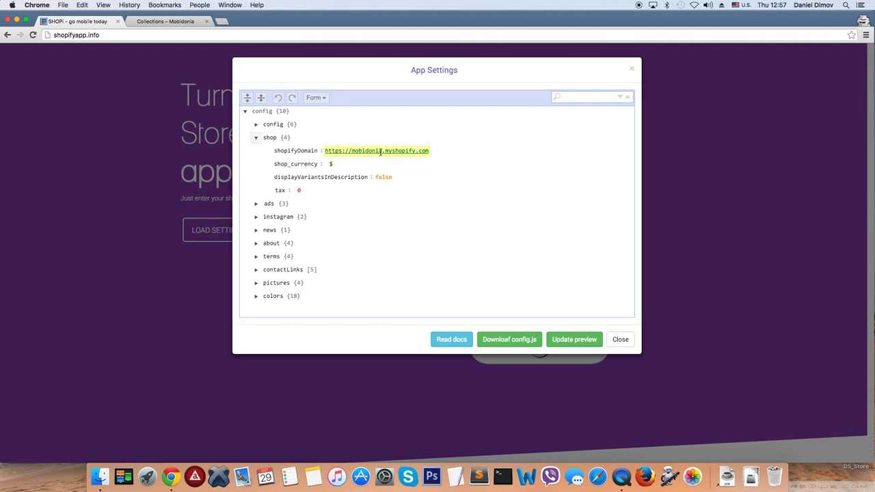
left_click(331, 164)
type("Eur")
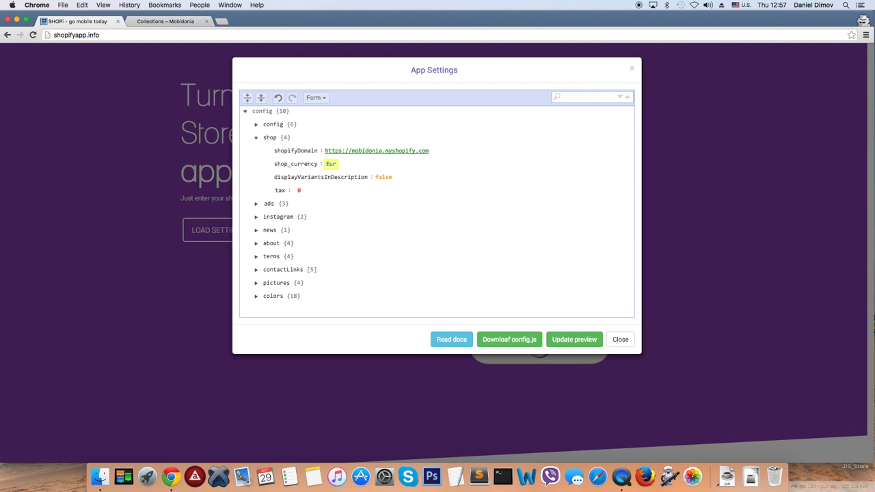
left_click(299, 190)
type("8")
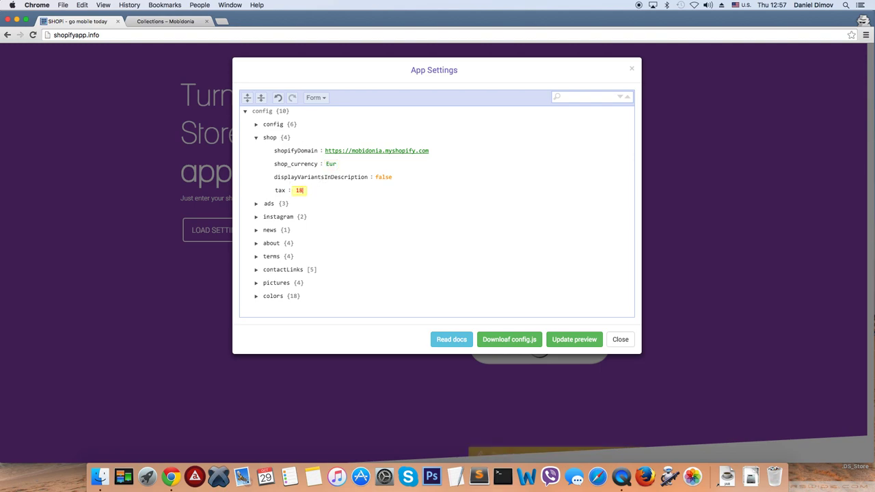
left_click(256, 139)
Expand config and change the appname value from Shopify App to Mobidonia.
left_click(255, 124)
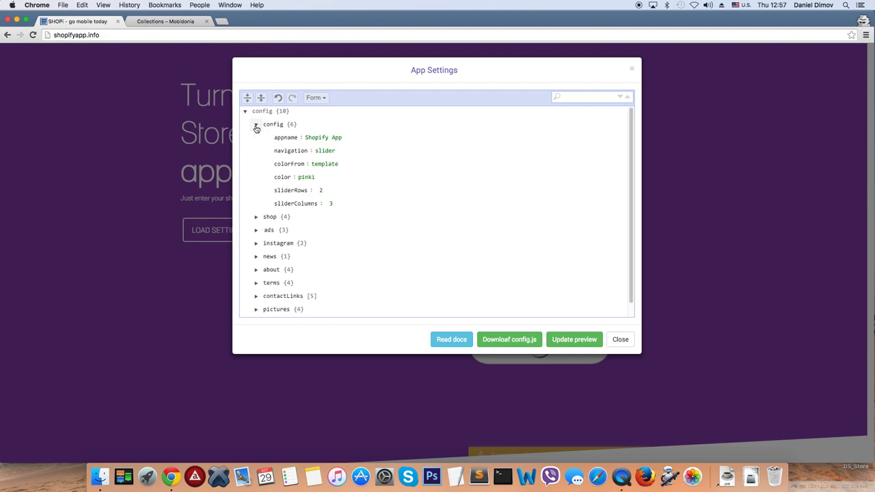
left_click_drag(305, 138, 341, 140)
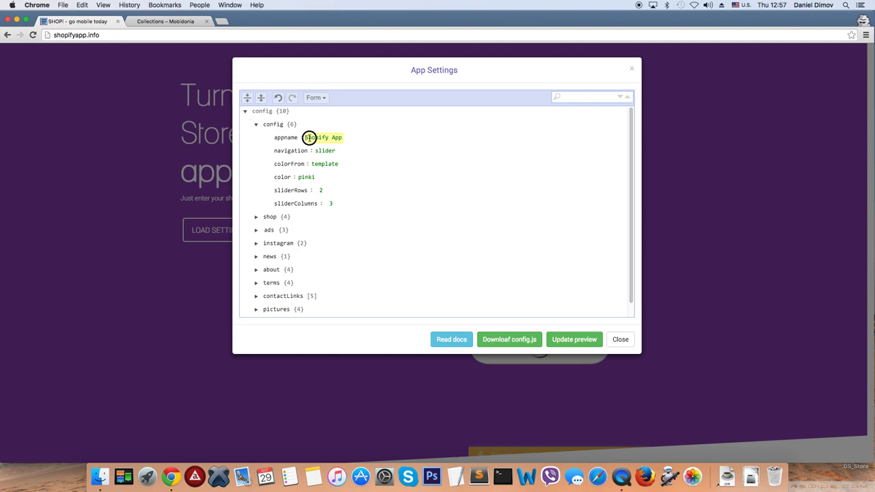
type("M")
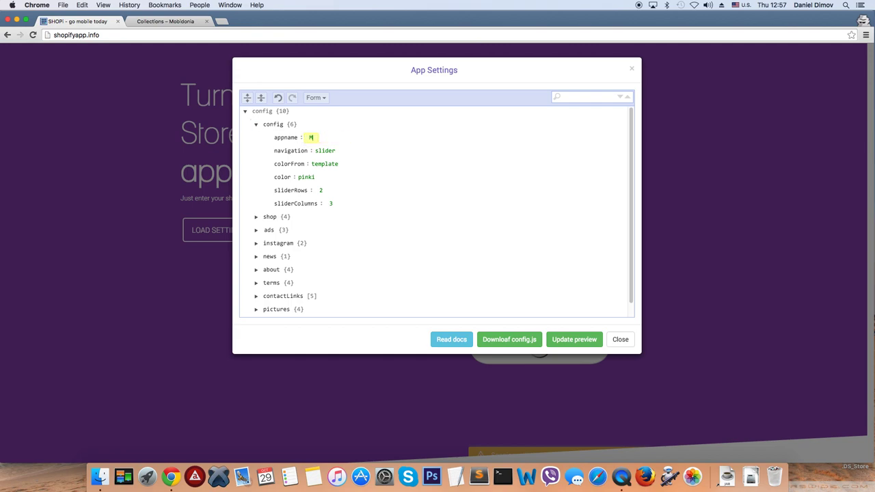
type("obidonia")
left_click(326, 151)
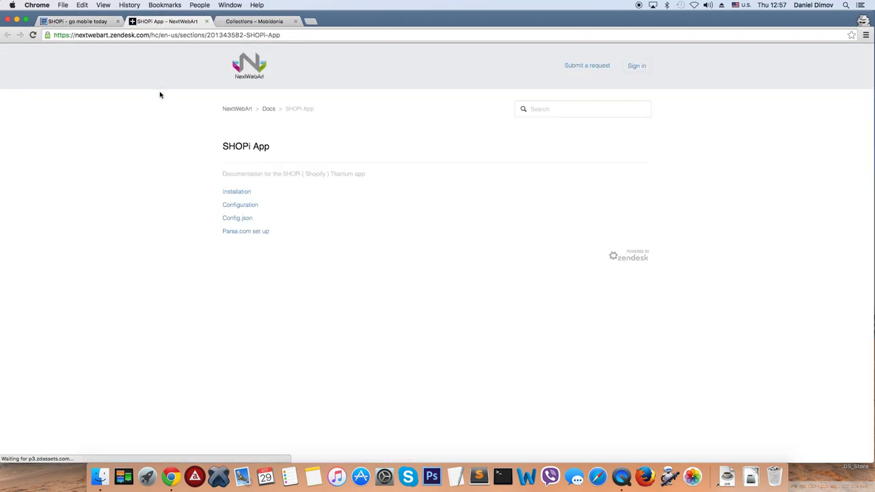
Read the Config.json help article on slider, tab and metro navigation, then return to SHOPi.
left_click(238, 219)
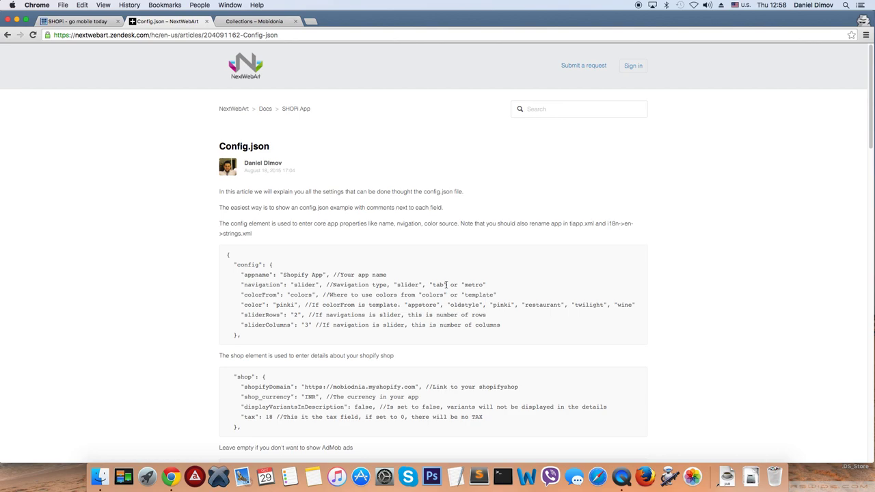
left_click(78, 21)
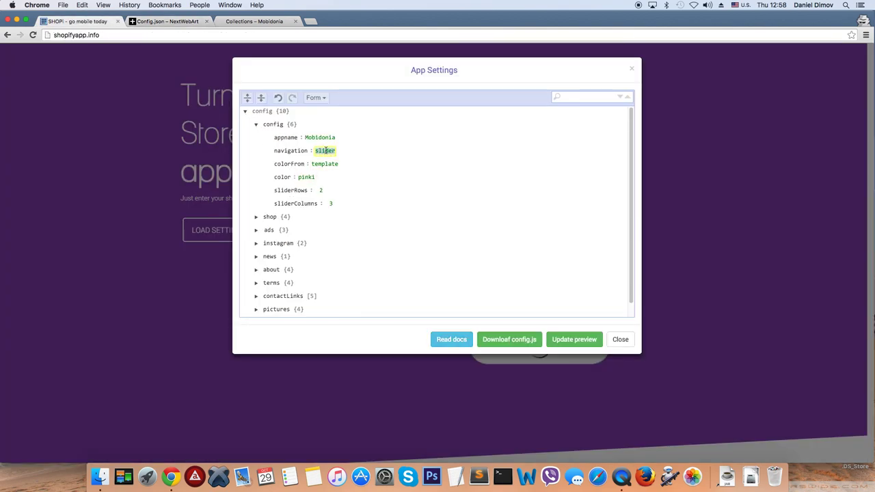
Change navigation from slider to tab and look up the allowed colorFrom values in the docs.
type("tab")
left_click(318, 163)
left_click(169, 22)
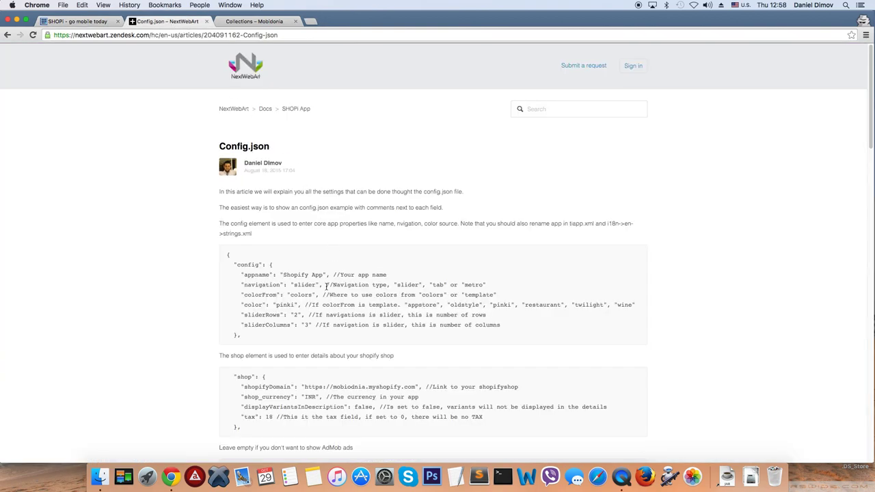
double_click(476, 295)
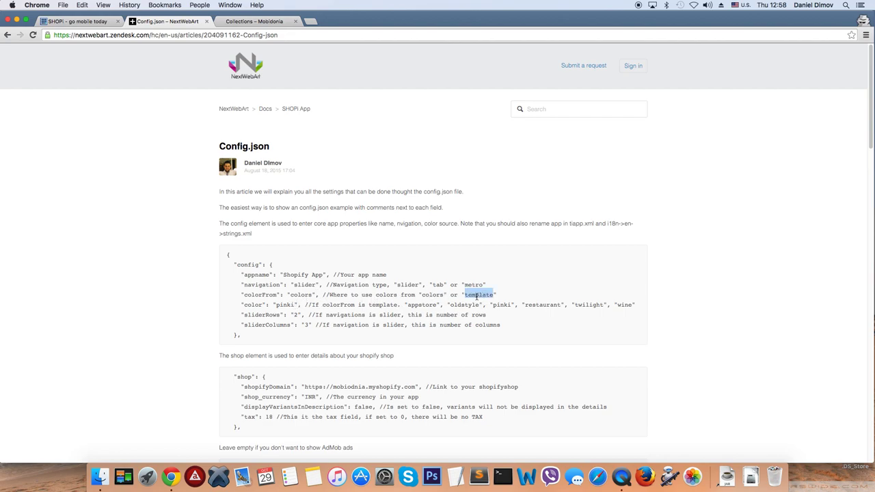
left_click(96, 22)
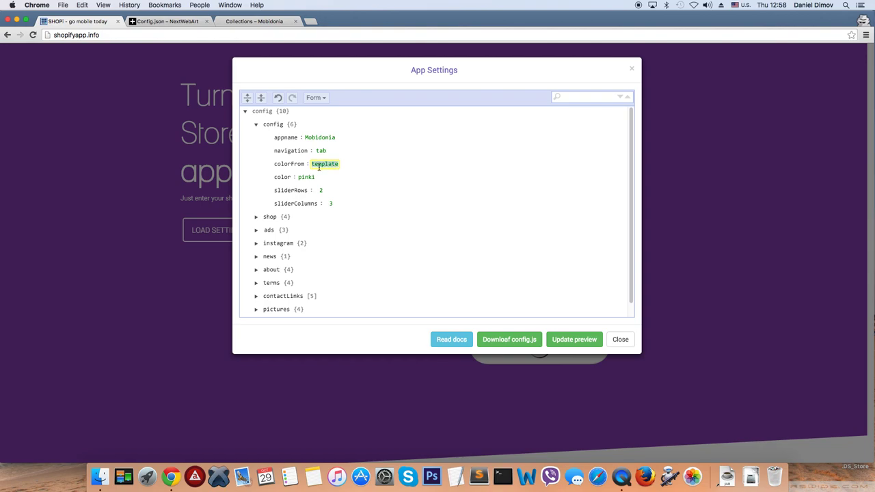
Set colorFrom to colors and review the custom colors list.
type("colors")
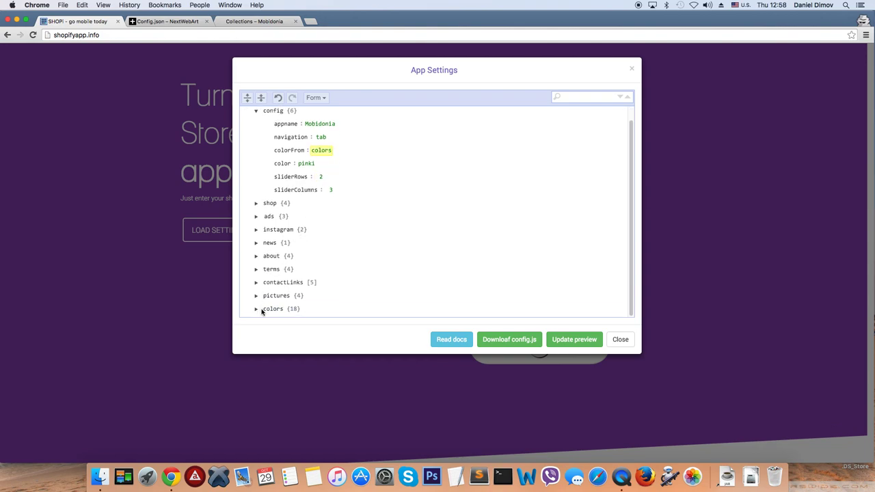
left_click(256, 311)
scroll(287, 254, "down", 2)
scroll(293, 246, "down", 5)
scroll(337, 209, "up", 5)
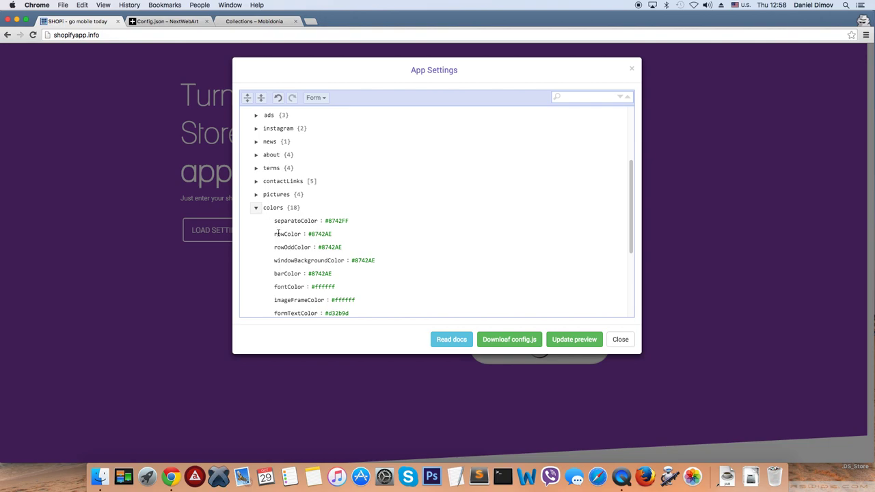
left_click(259, 211)
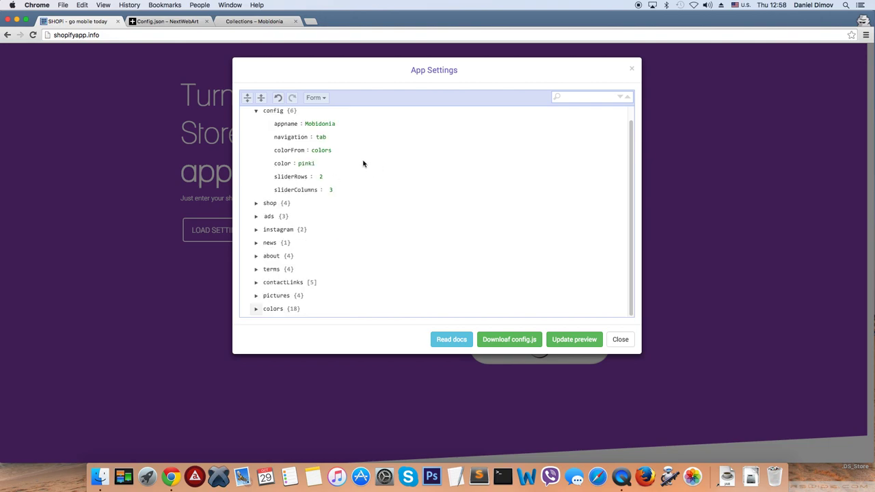
scroll(363, 164, "up", 1)
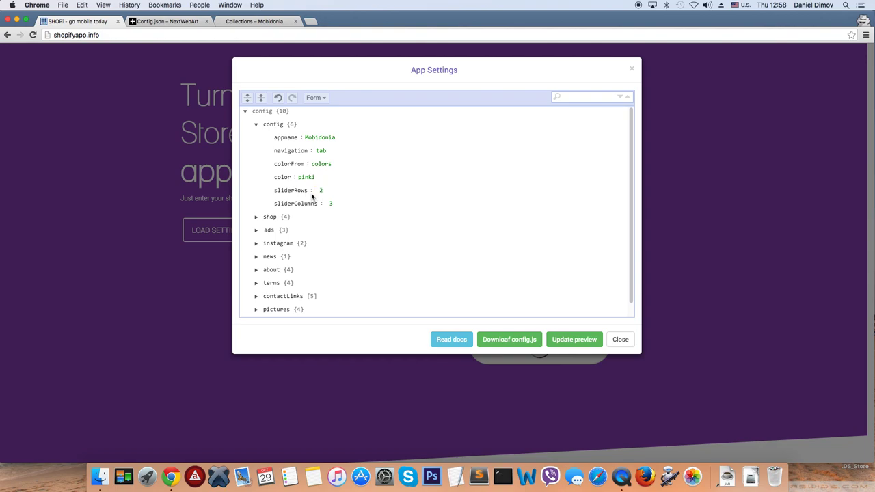
Replace the instagram tag value bags with the new tag.
left_click(257, 126)
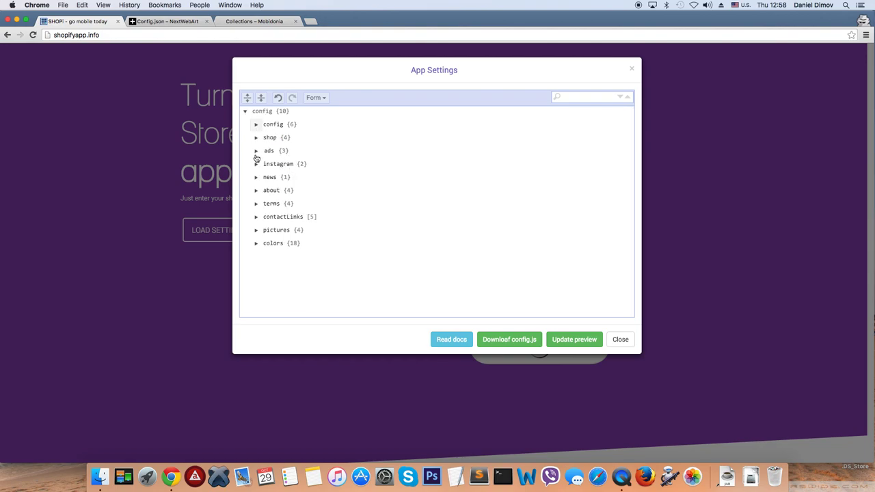
left_click(256, 151)
left_click(255, 153)
left_click(255, 153)
left_click(256, 165)
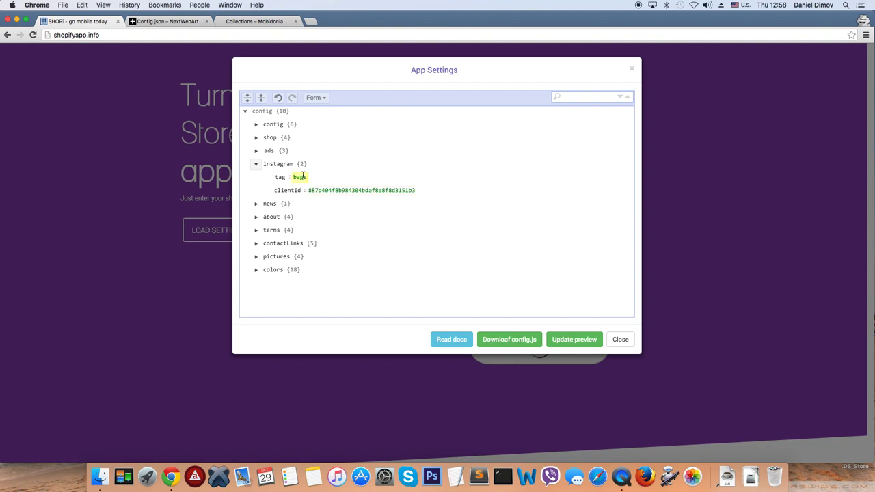
type("shopify")
left_click(256, 166)
Review the news, contactLinks and pictures sections, noting background and logo are sourced locally.
left_click(257, 178)
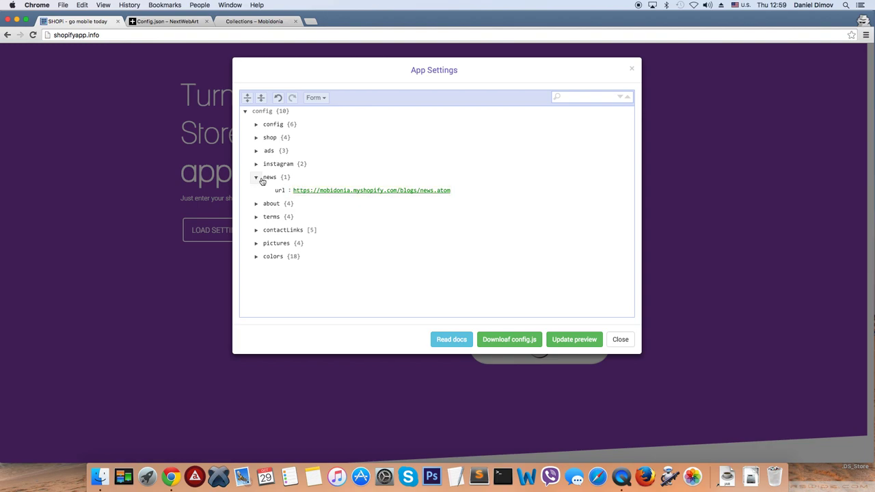
left_click(258, 178)
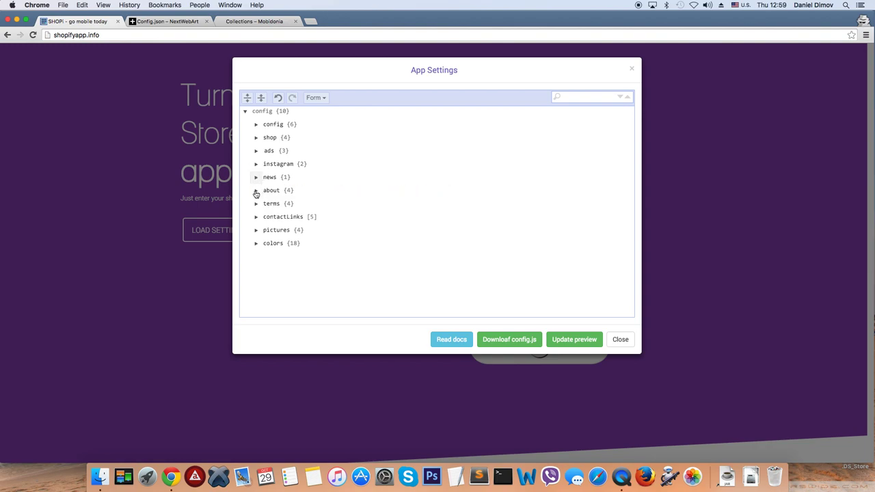
left_click(256, 218)
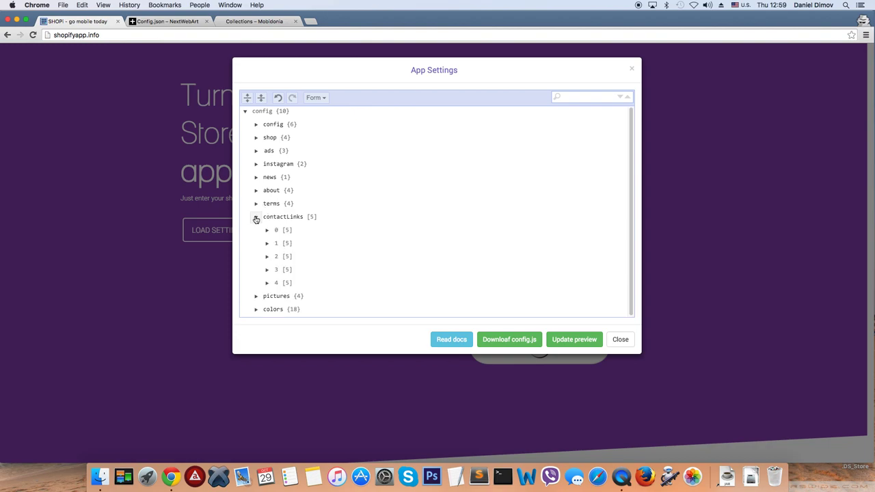
left_click(256, 217)
left_click(256, 230)
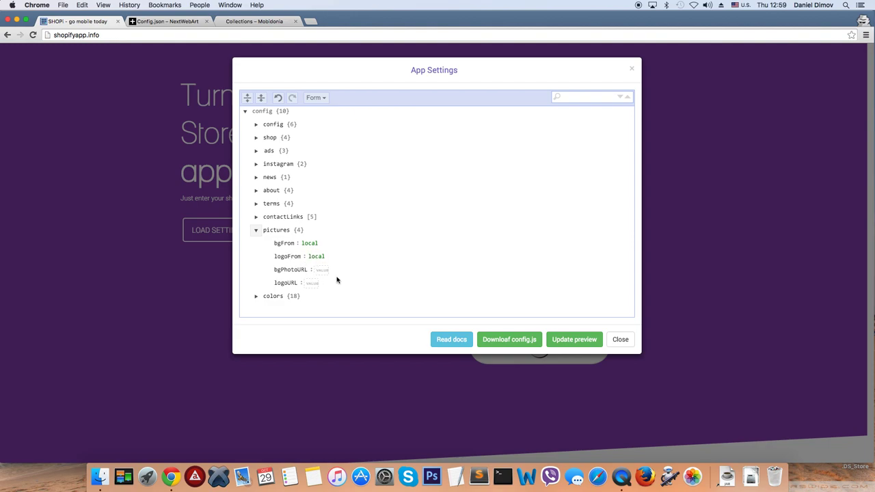
left_click(255, 231)
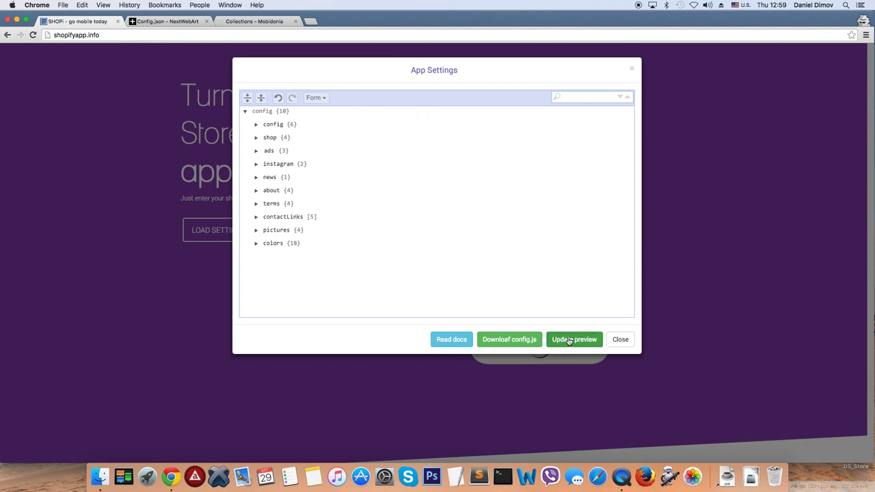
Close App Settings and relaunch the phone preview with the updated settings.
left_click(619, 339)
left_click(542, 157)
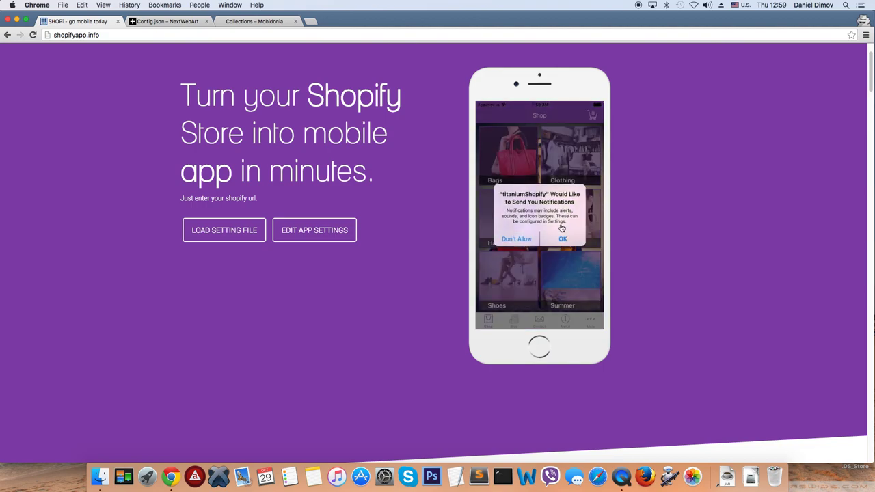
Dismiss the notifications alert, browse Bags and the Gallery, then return to Shop collections.
left_click(563, 238)
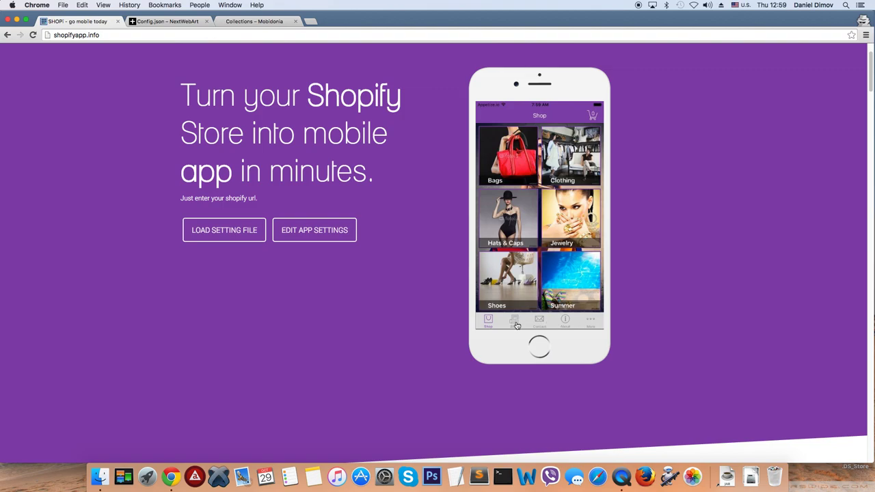
left_click(516, 170)
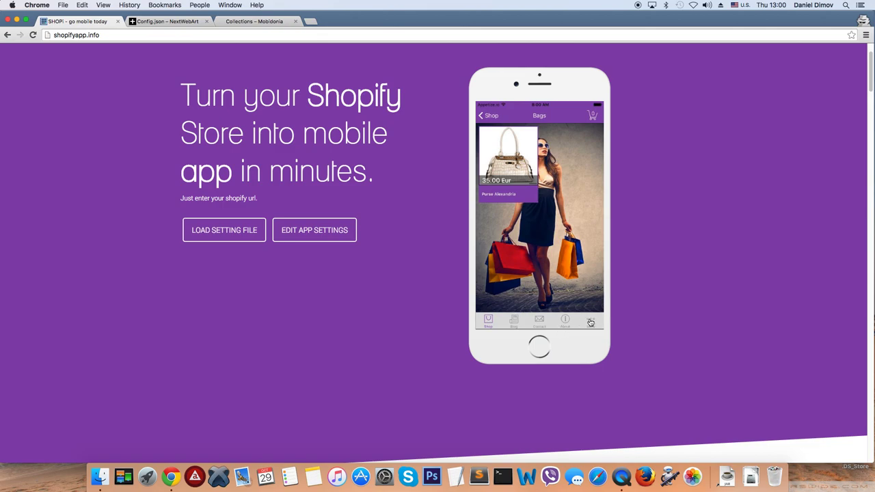
left_click(590, 323)
left_click(499, 134)
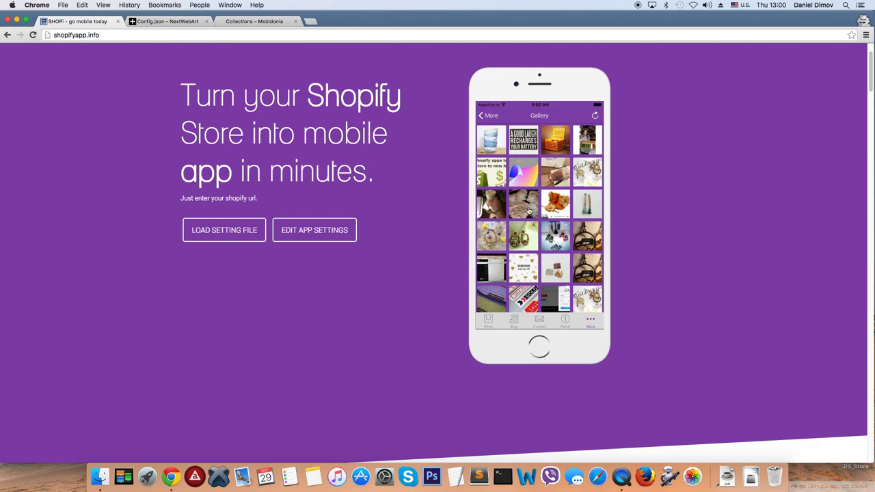
left_click_drag(551, 239, 540, 115)
left_click(488, 320)
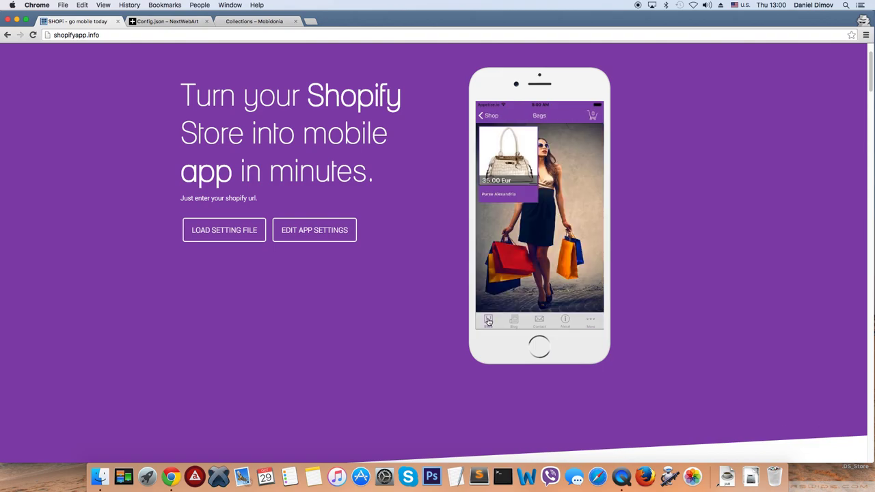
left_click(491, 116)
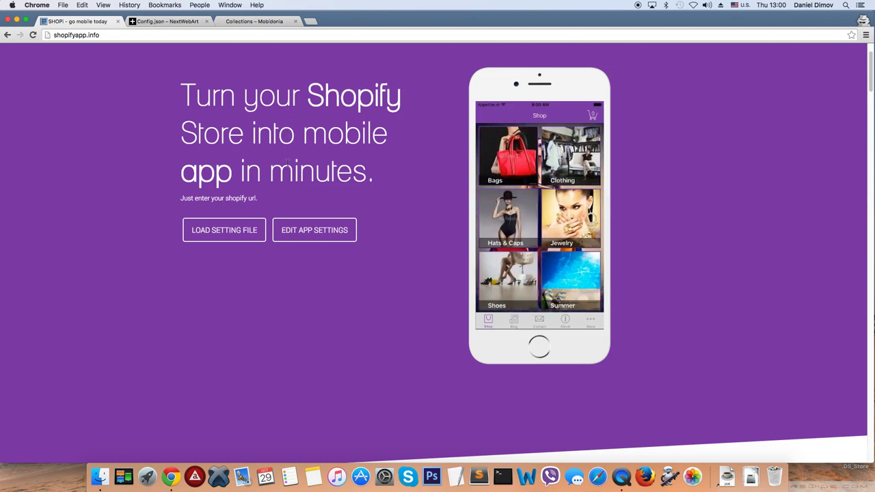
Reopen App Settings, download the edited config as config (2).json, and close the editor.
left_click(297, 230)
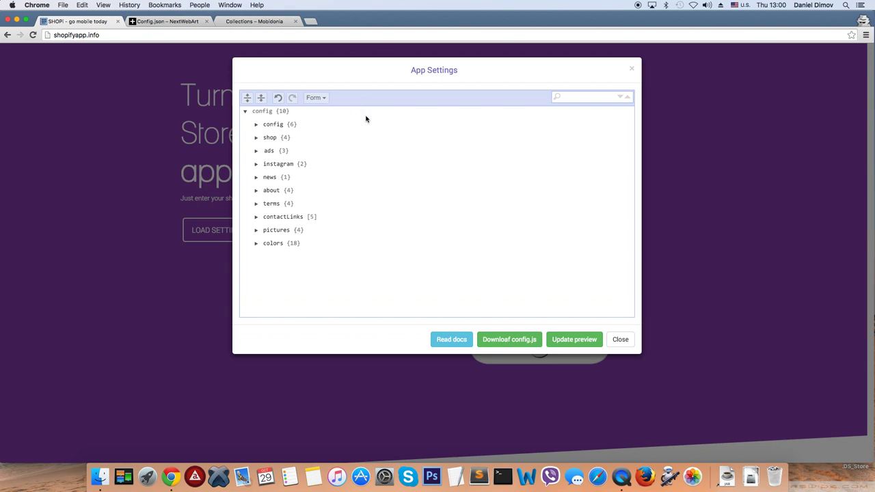
left_click(498, 345)
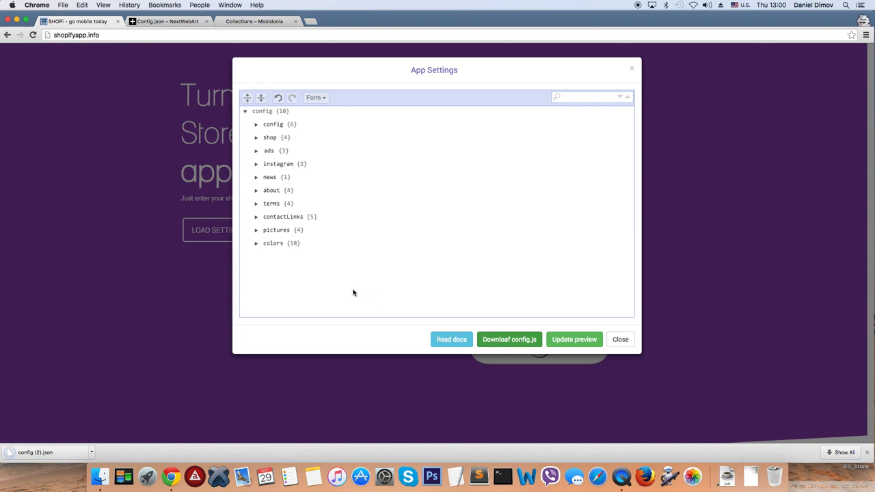
left_click(619, 340)
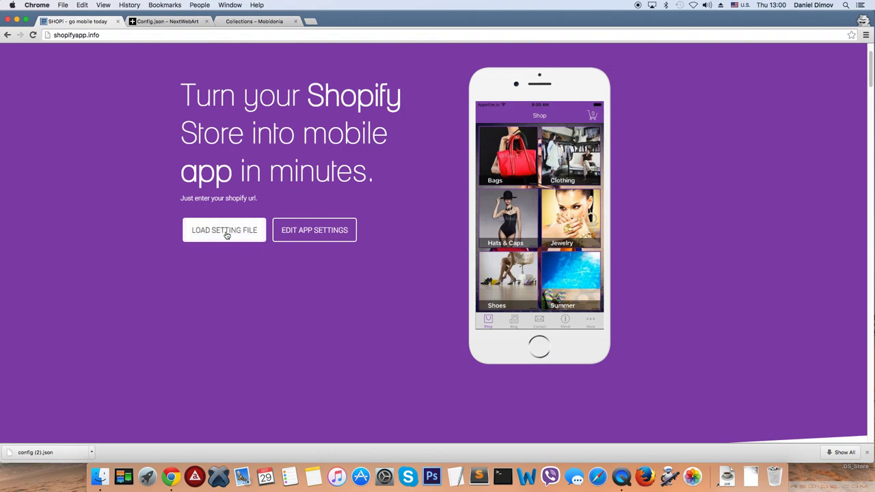
Open the Load Setting File dialog and dismiss it without choosing a file.
left_click(225, 232)
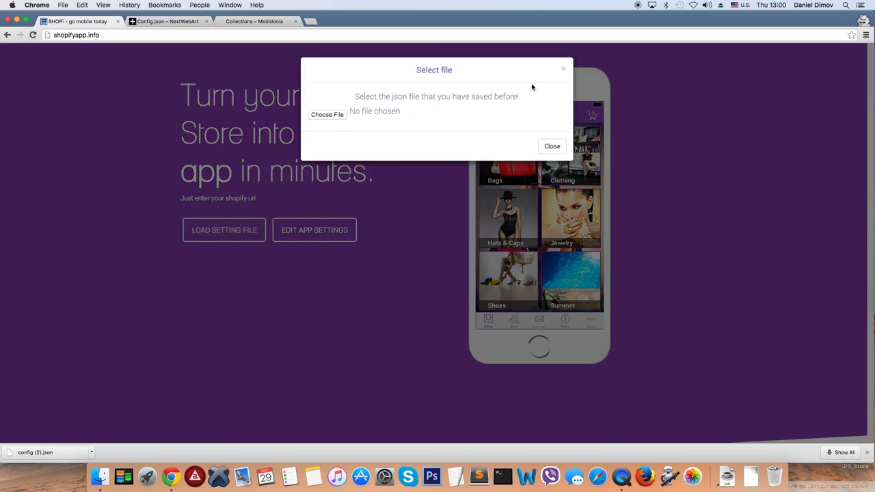
left_click(564, 70)
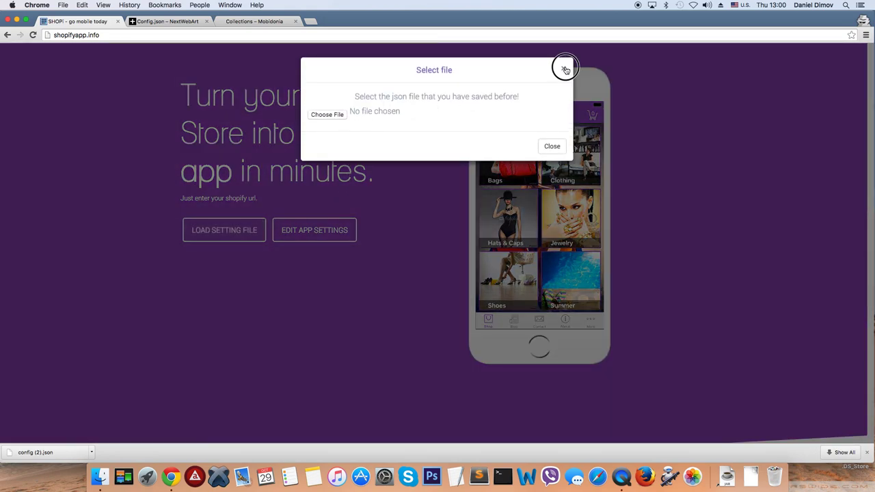